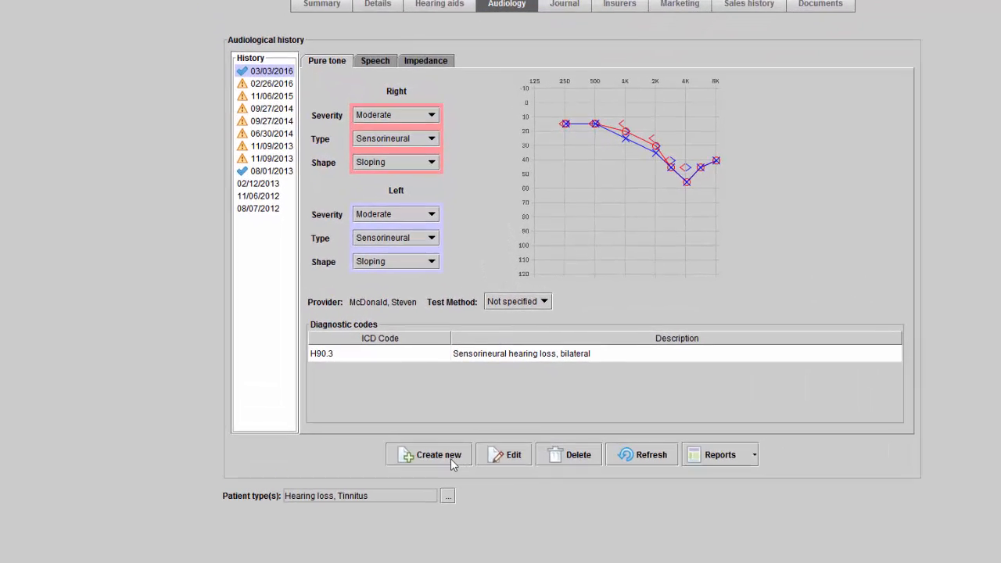
# Examine the pure tone, speech and impedance forms of a new audiology test entry, and close it without saving.
pyautogui.click(443, 481)
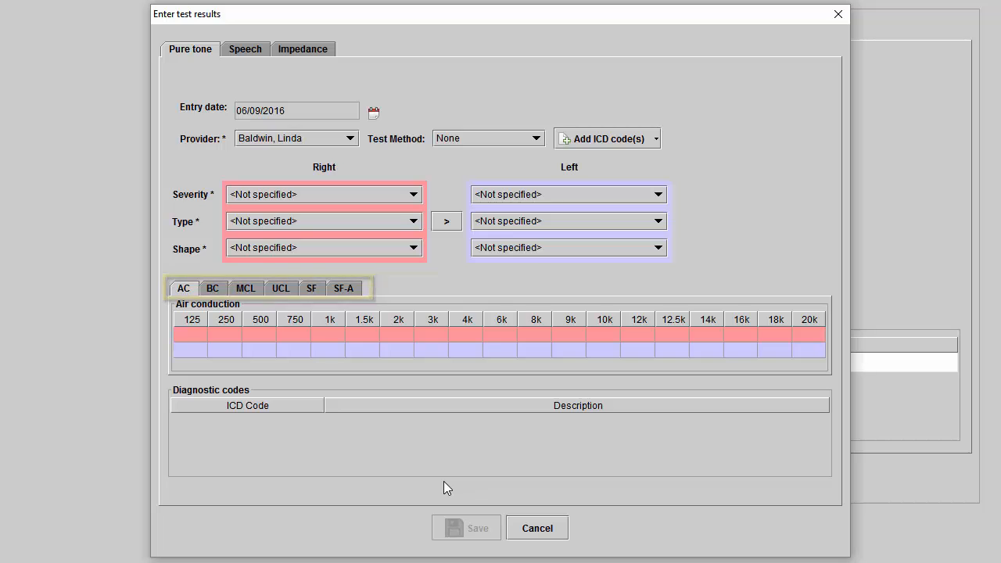
pyautogui.rightClick(338, 333)
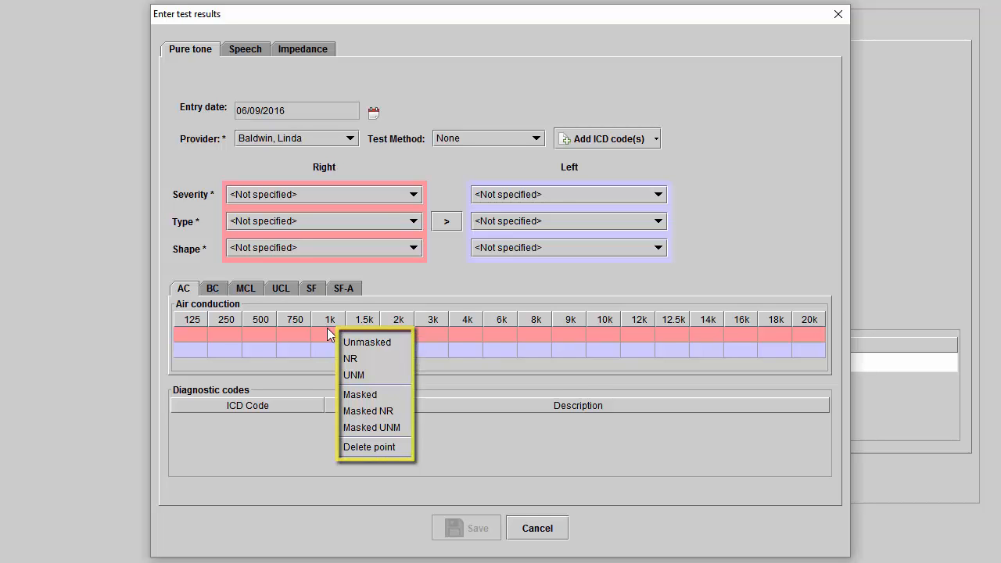
pyautogui.click(329, 334)
pyautogui.click(241, 53)
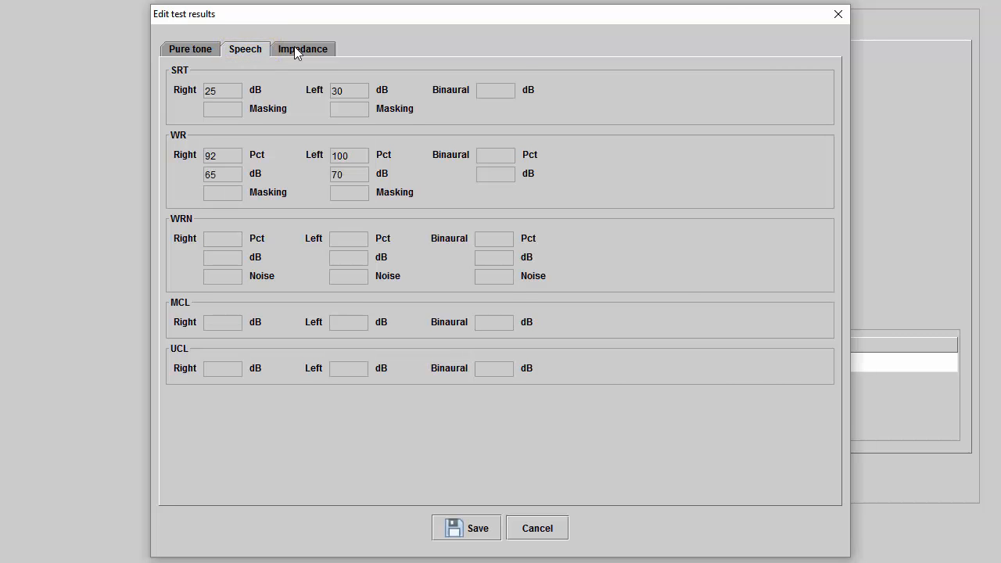
pyautogui.click(302, 50)
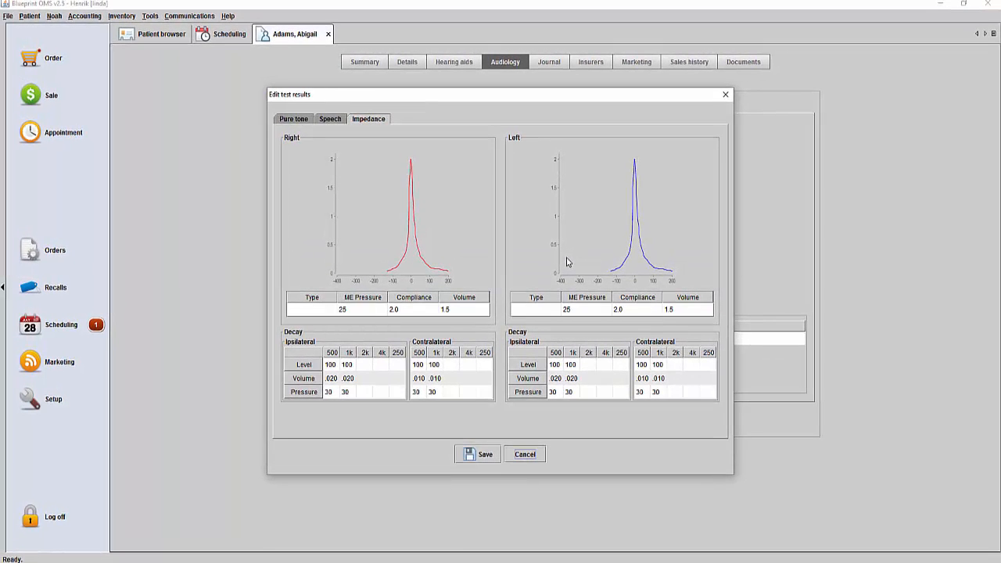
pyautogui.click(539, 456)
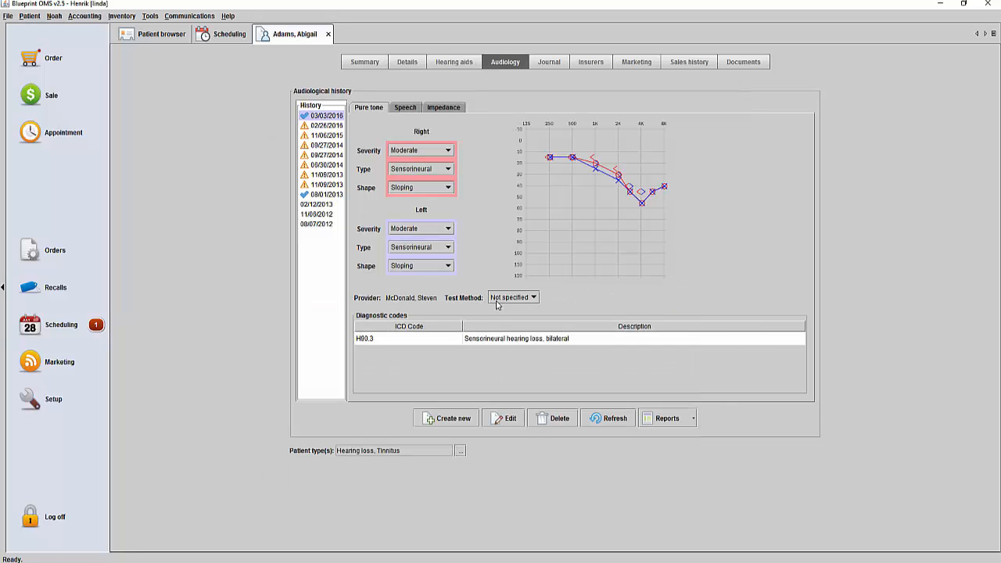
# Create a text snippet category named Recommendations in the setup area.
pyautogui.click(86, 407)
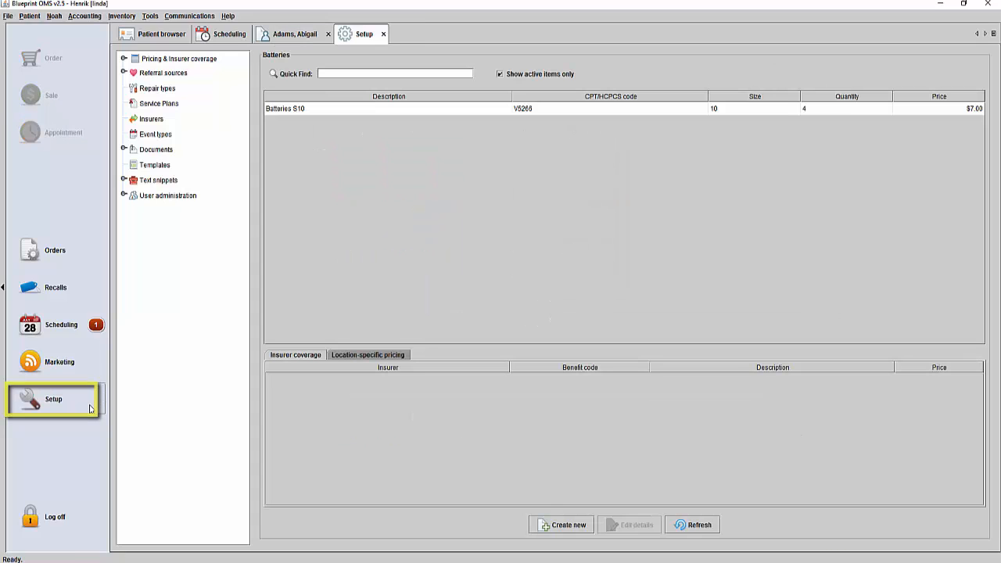
pyautogui.click(139, 181)
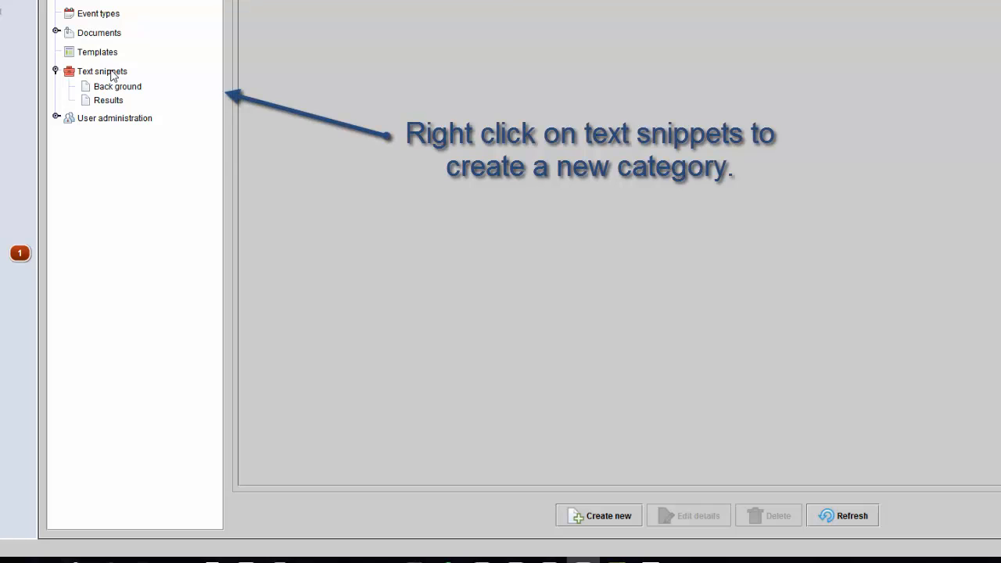
pyautogui.rightClick(111, 71)
pyautogui.click(147, 79)
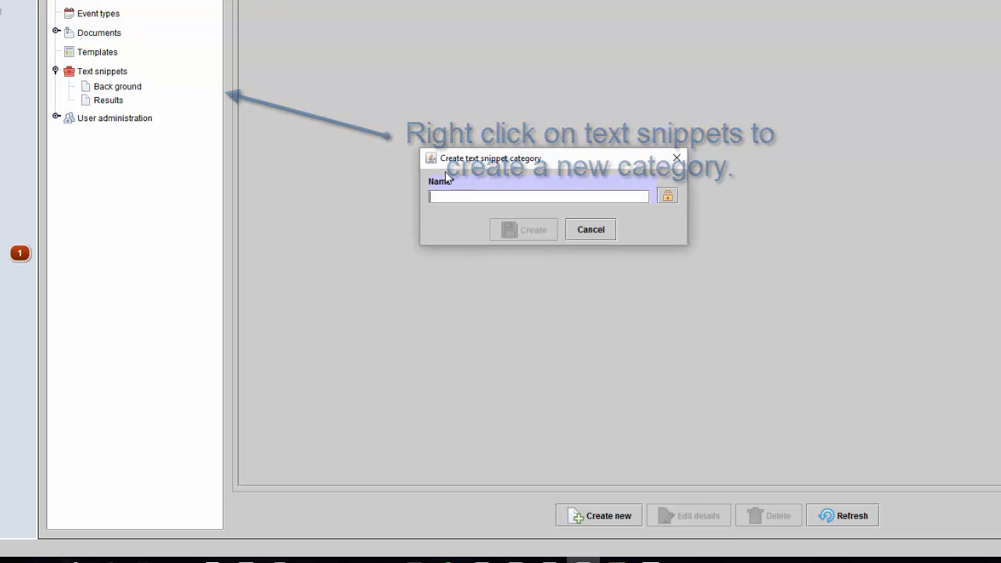
pyautogui.write('Recomme')
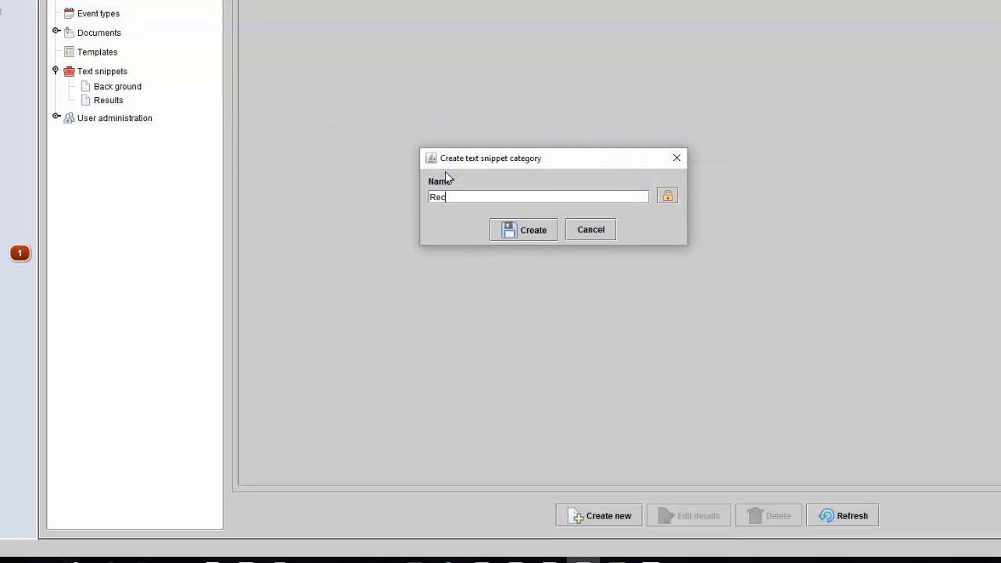
pyautogui.write('ndations')
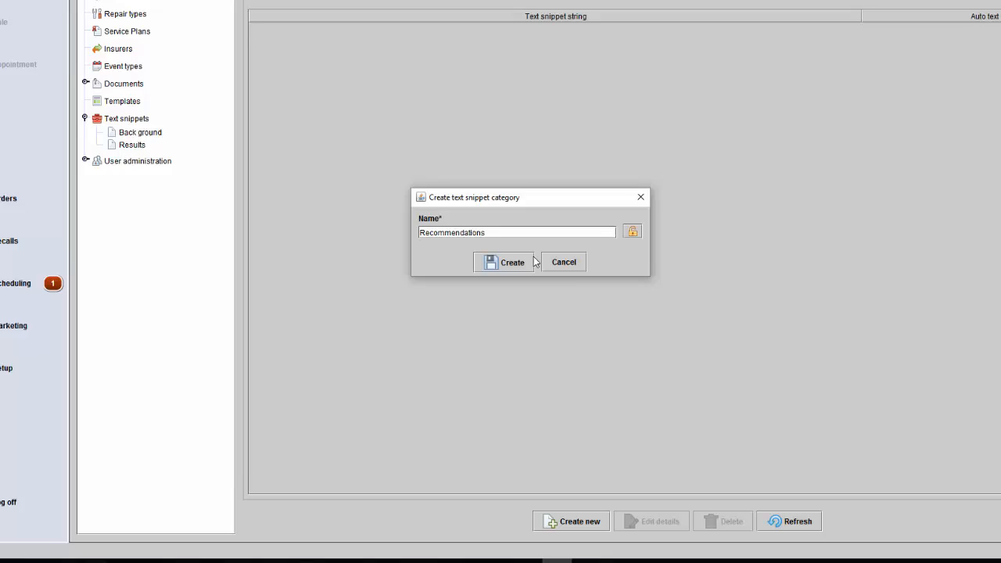
pyautogui.click(530, 262)
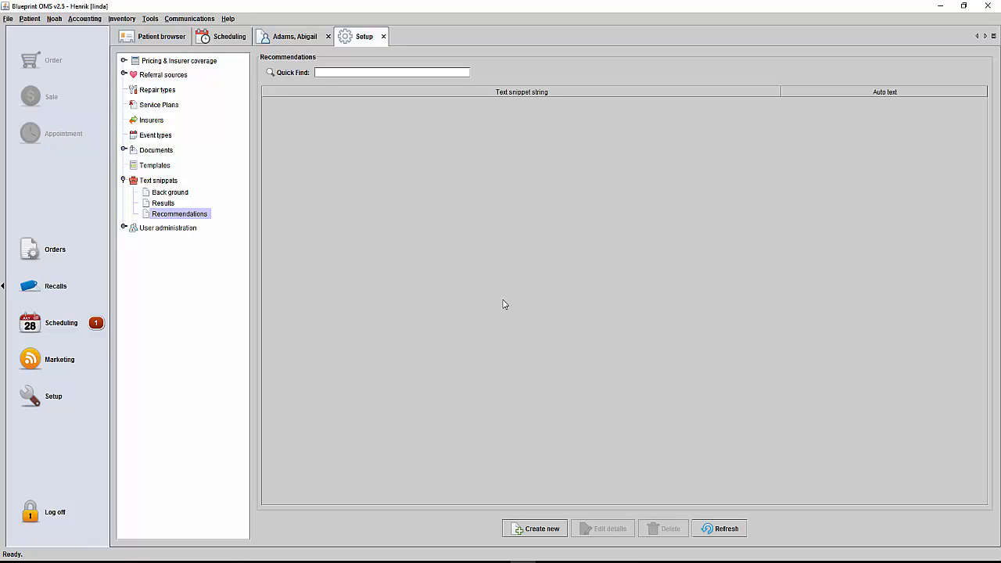
# Create a snippet in the Recommendations category reading "i recommend binaural amplification" with the auto text rba.
pyautogui.click(551, 531)
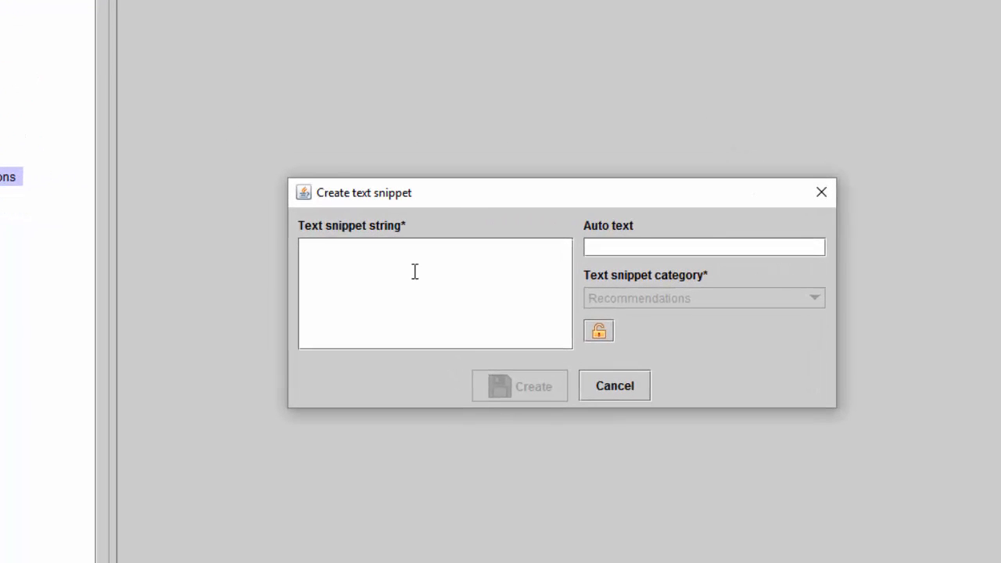
pyautogui.write('i recommend b')
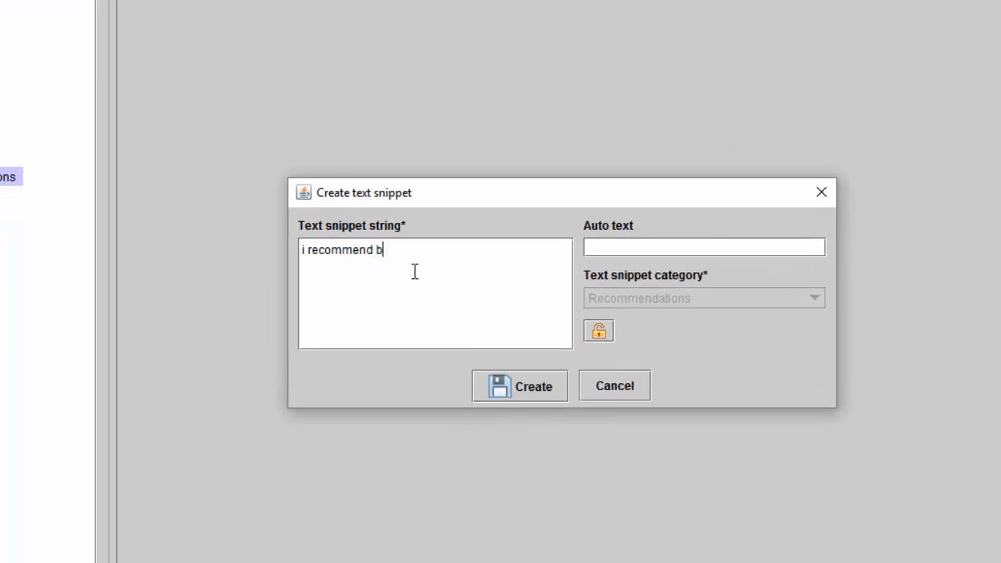
pyautogui.write('inaural amplification')
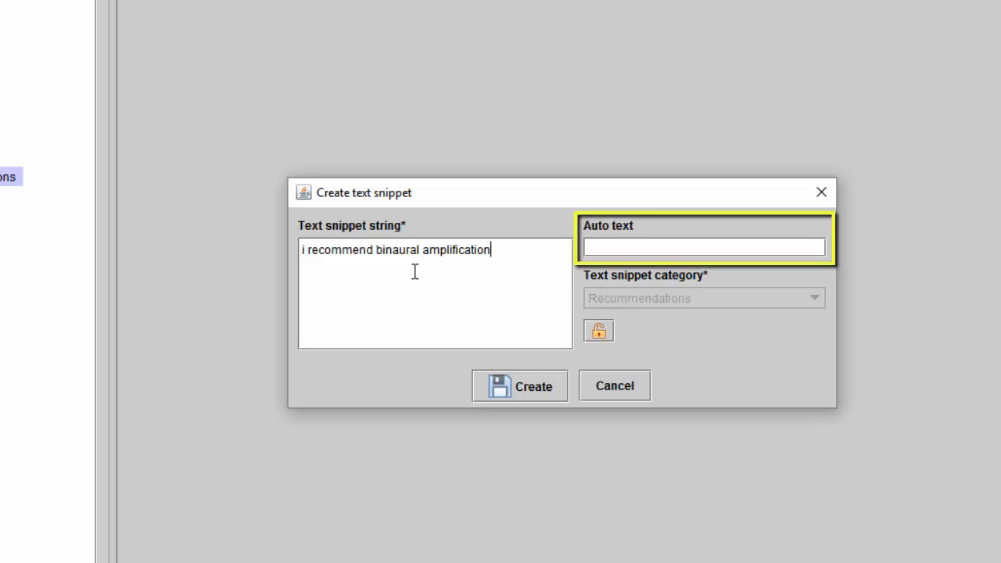
pyautogui.click(594, 248)
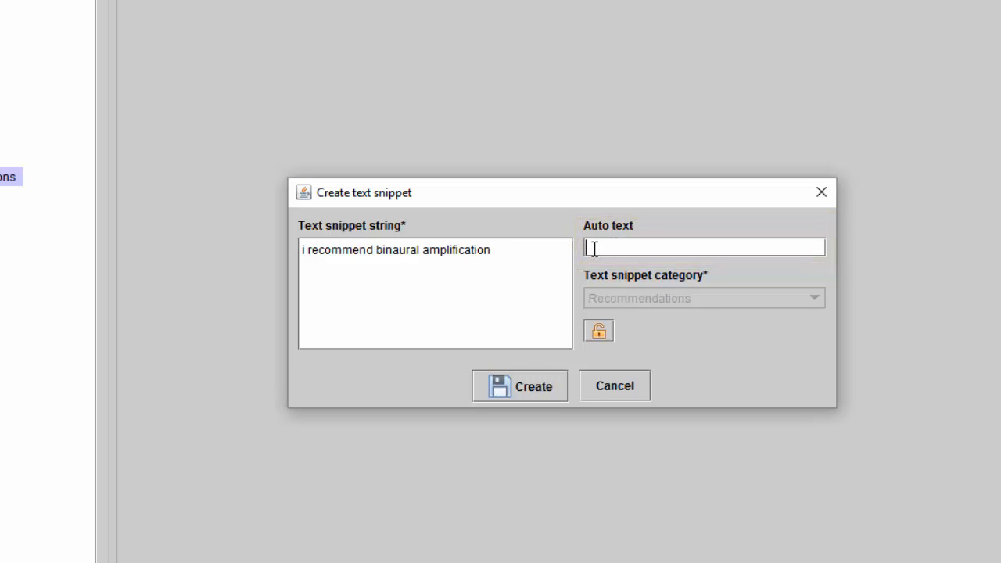
pyautogui.write('rba')
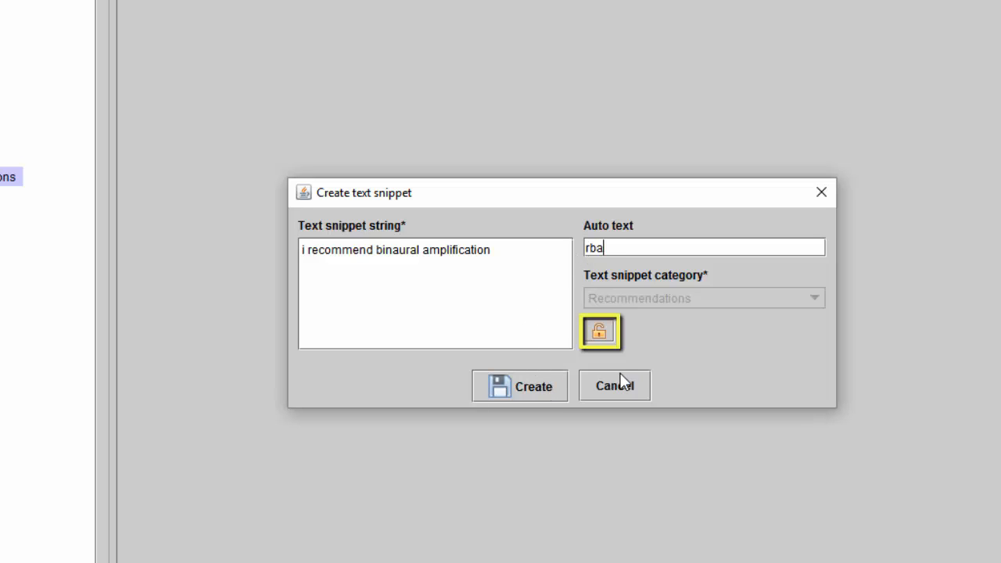
pyautogui.click(599, 333)
pyautogui.click(550, 377)
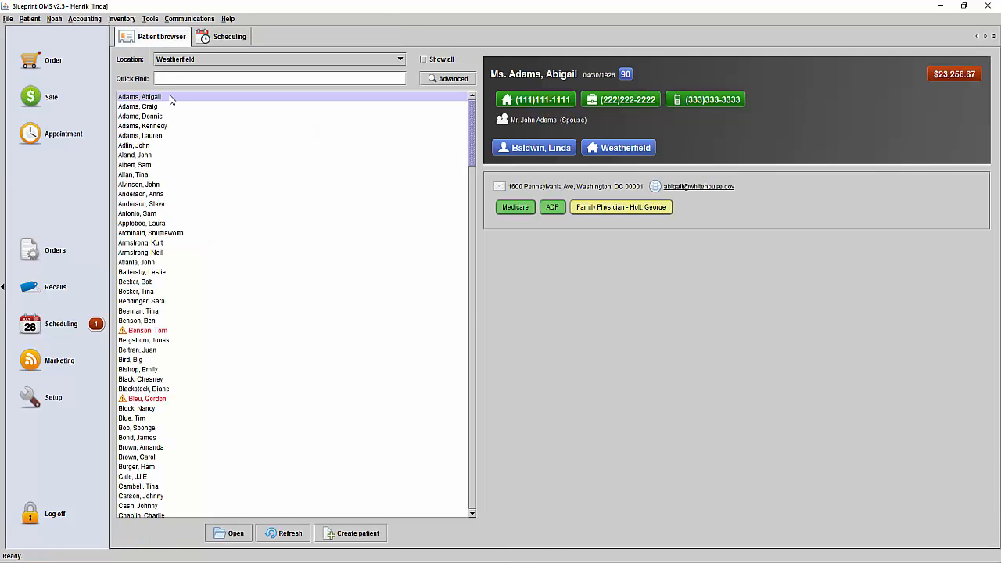
# Open the first listed patient's audiology history and generate the Physician Report Hearing Assessment for the 03/03/2016 test.
pyautogui.doubleClick(170, 99)
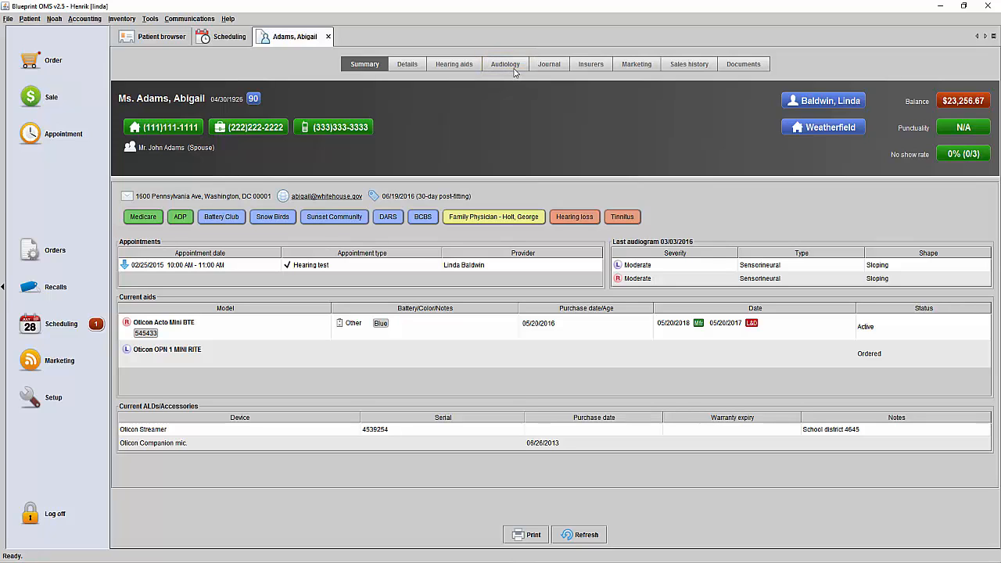
pyautogui.click(508, 66)
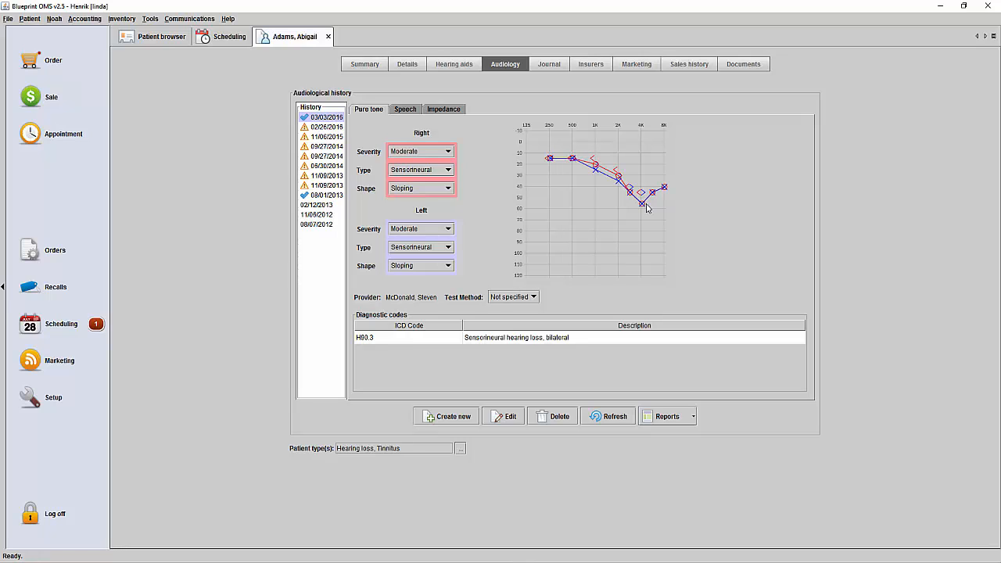
pyautogui.rightClick(328, 122)
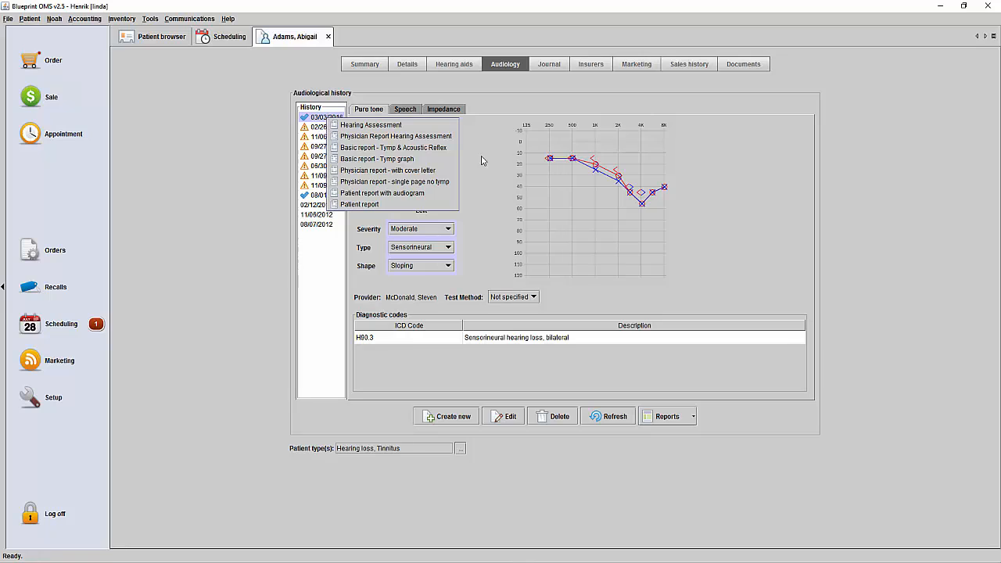
pyautogui.click(691, 417)
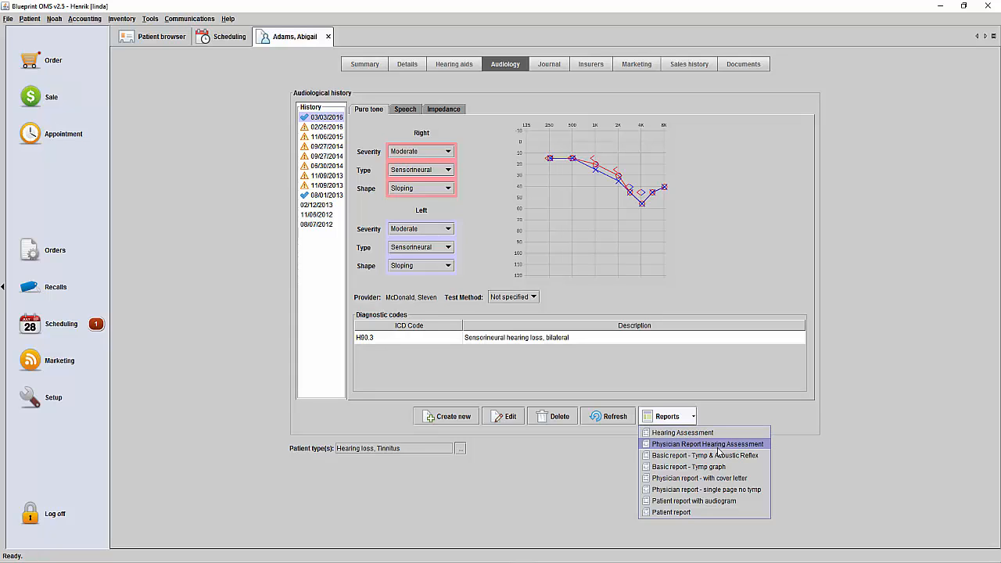
pyautogui.click(717, 445)
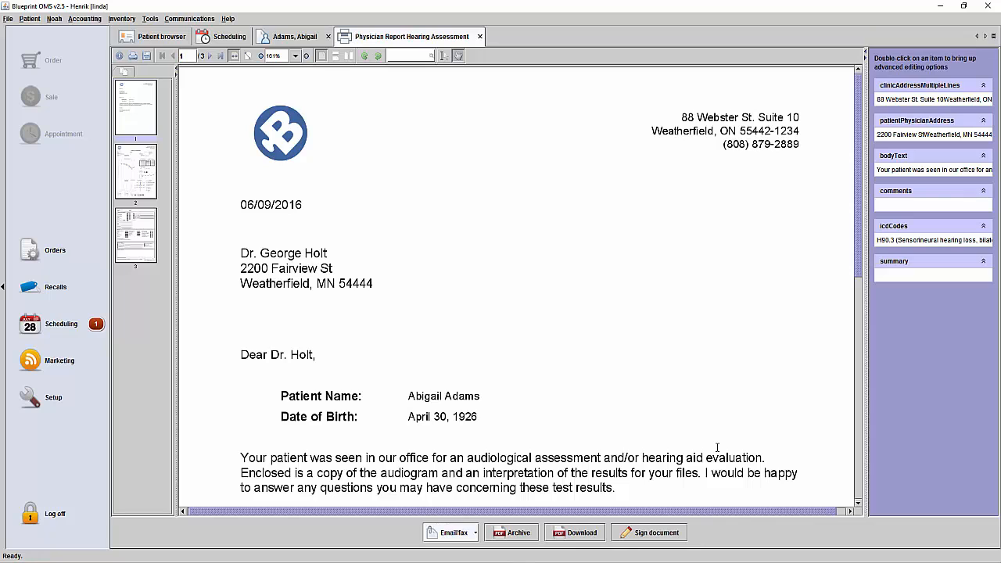
# Add the line "Thank you for your referral." as a new paragraph below the body text of the cover letter.
pyautogui.moveTo(534, 188); pyautogui.dragTo(532, 188)
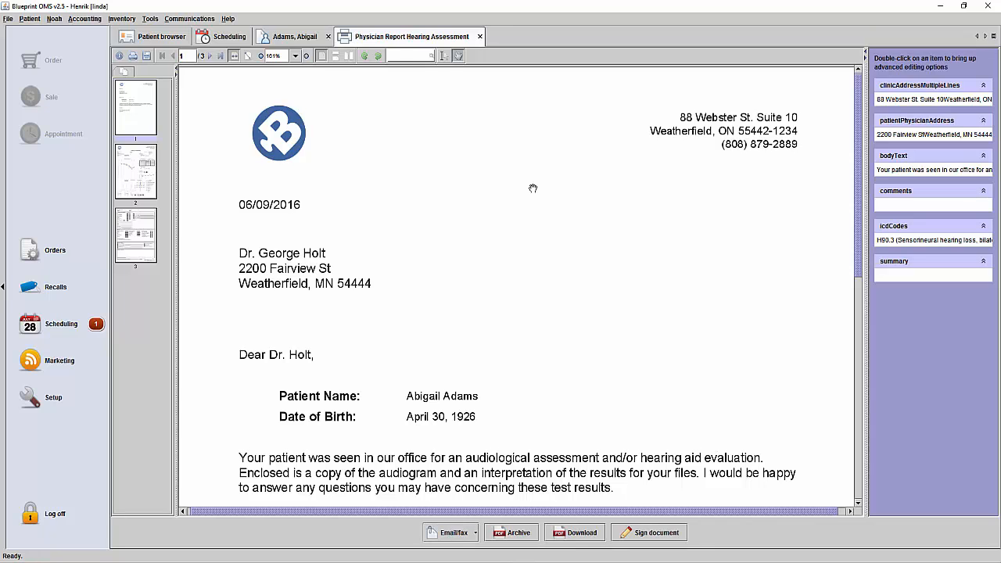
pyautogui.scroll(-7, 549, 192)
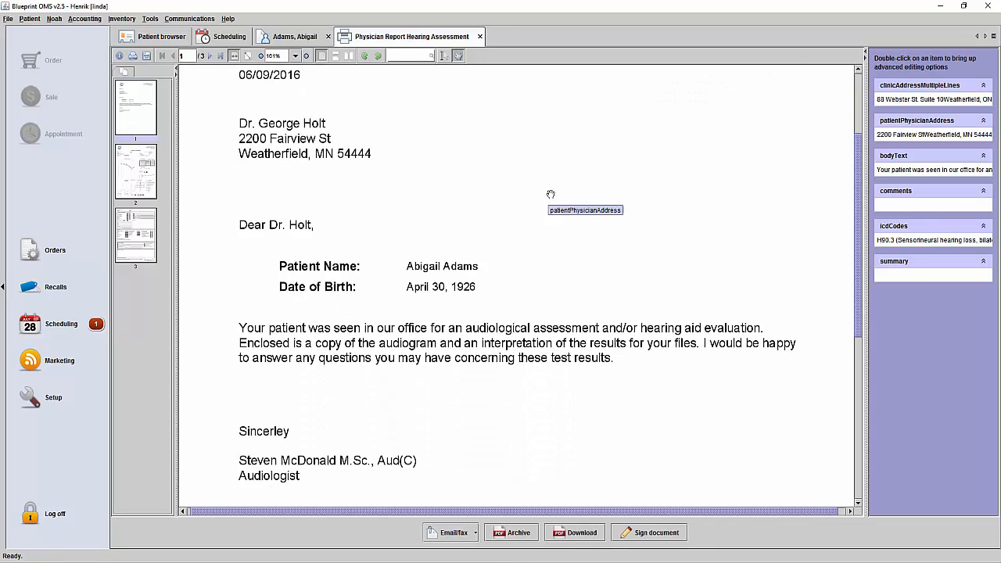
pyautogui.click(627, 228)
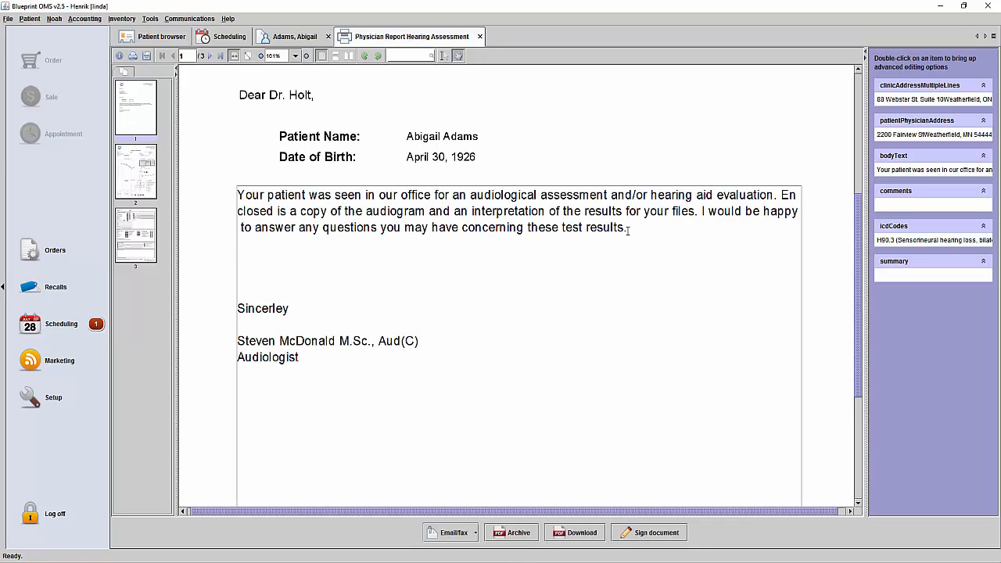
pyautogui.press('Return')
pyautogui.press('Return')
pyautogui.write('Thank')
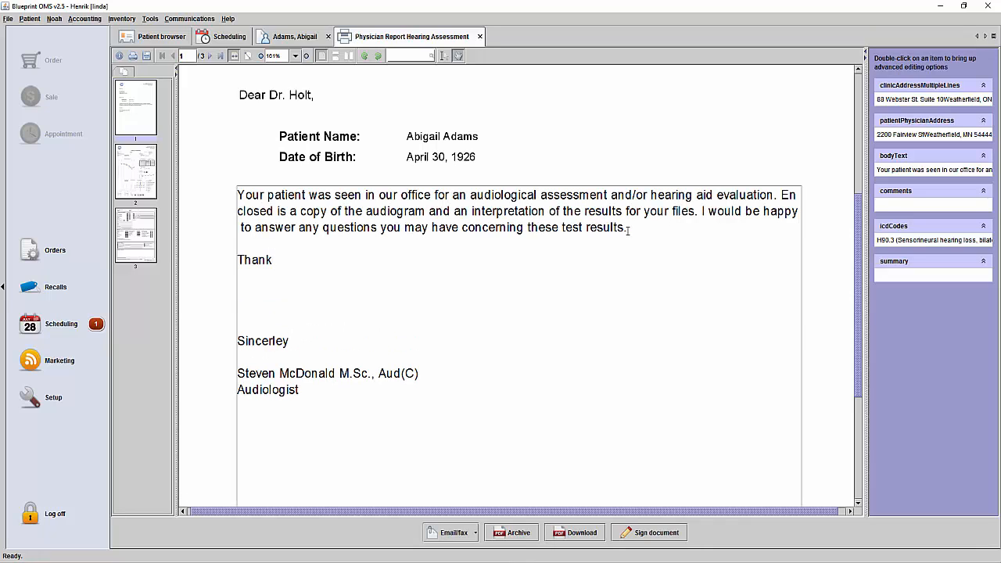
pyautogui.write(' you for your referral.')
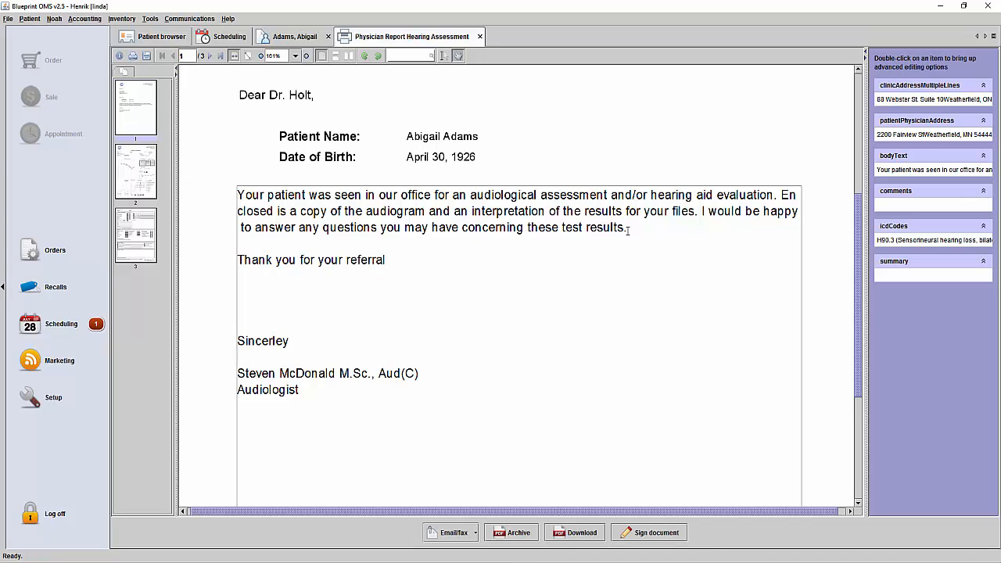
pyautogui.click(560, 172)
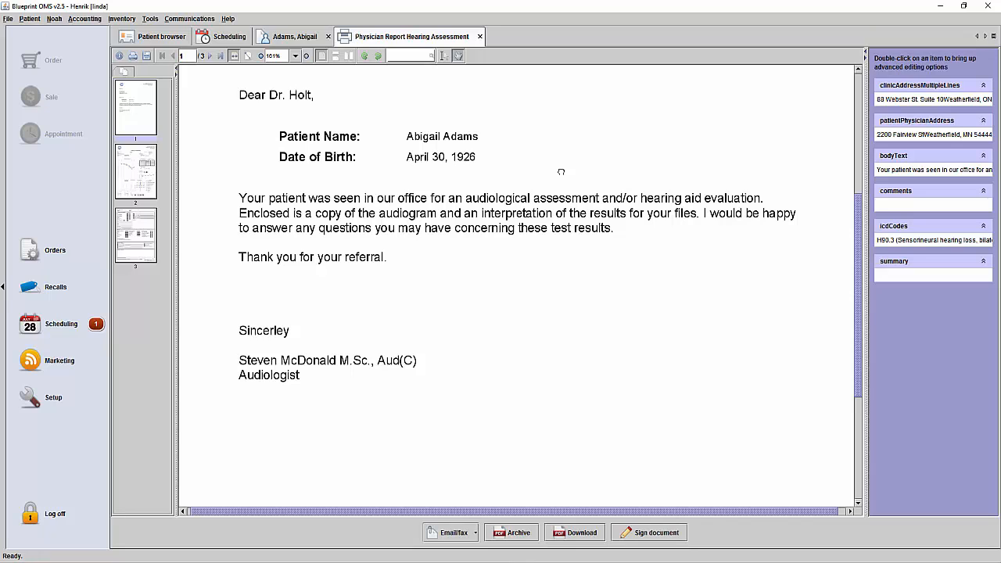
# Open the comments of the hearing assessment report for advanced editing and insert the "I recommend binaural amplification." snippet.
pyautogui.click(157, 167)
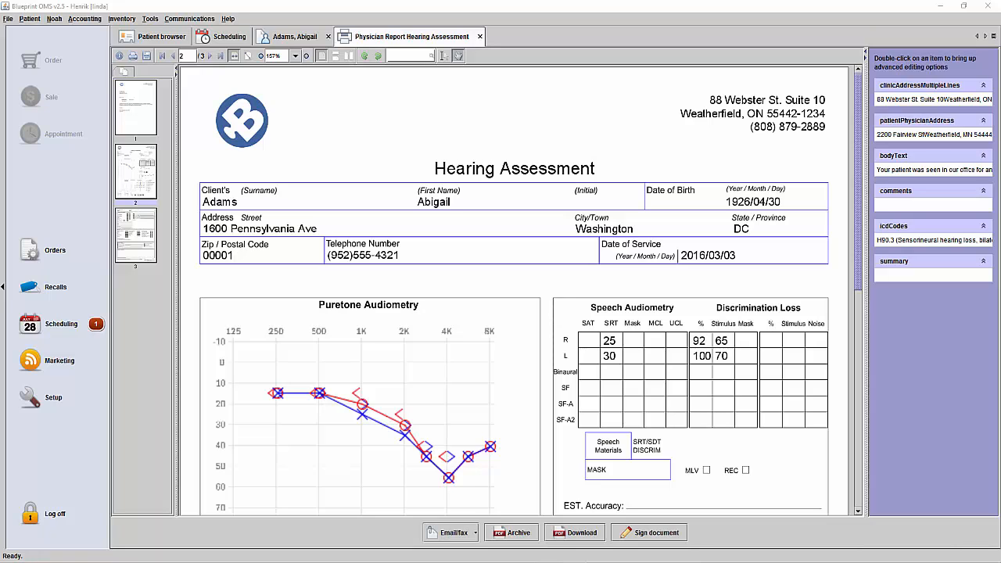
pyautogui.scroll(-5, 575, 251)
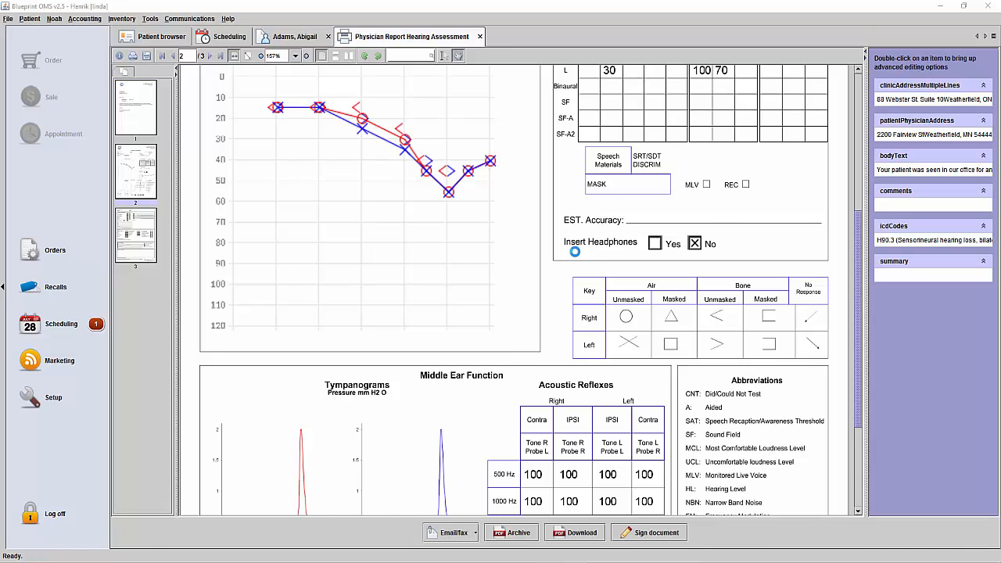
pyautogui.scroll(-2, 442, 265)
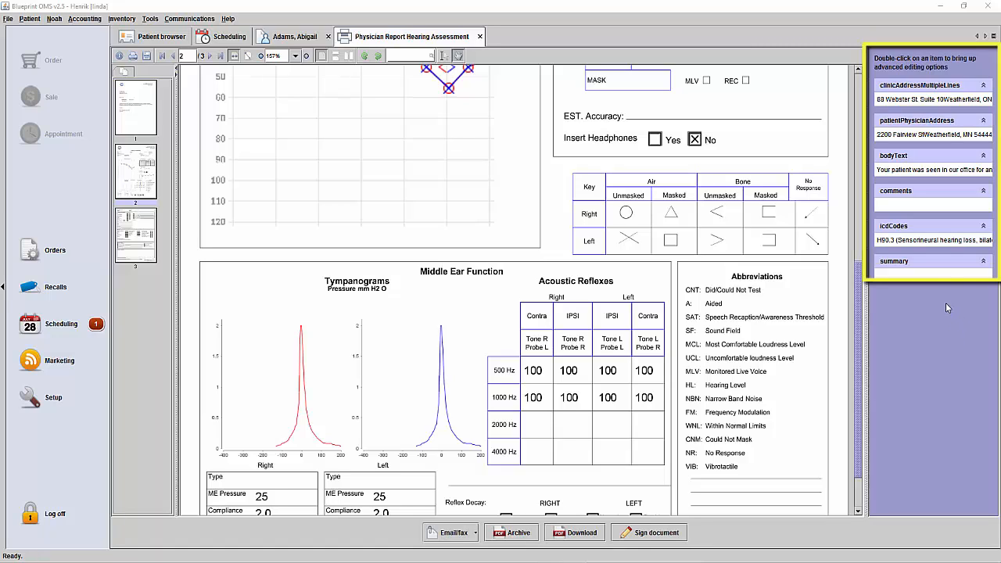
pyautogui.doubleClick(921, 208)
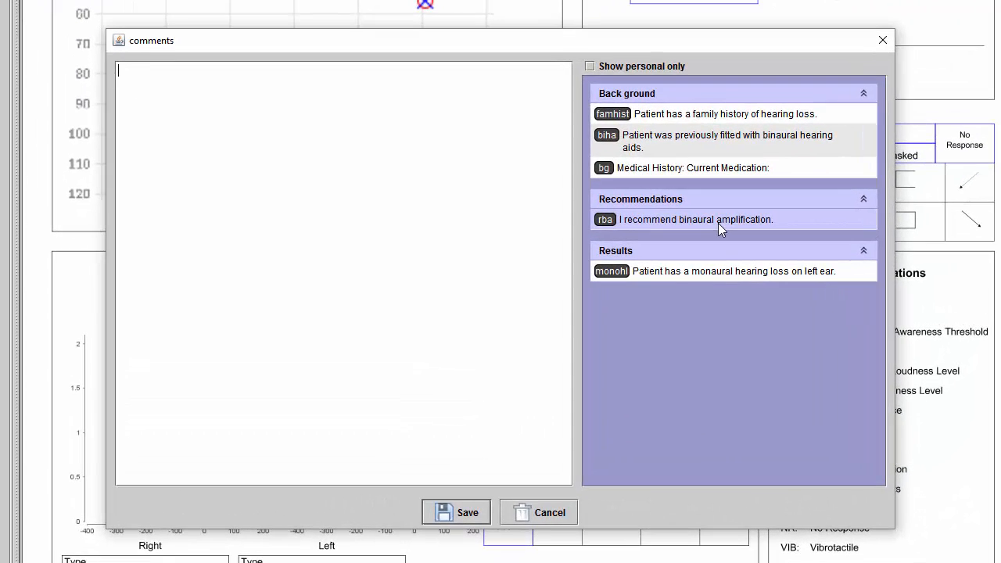
pyautogui.moveTo(644, 241); pyautogui.dragTo(268, 125)
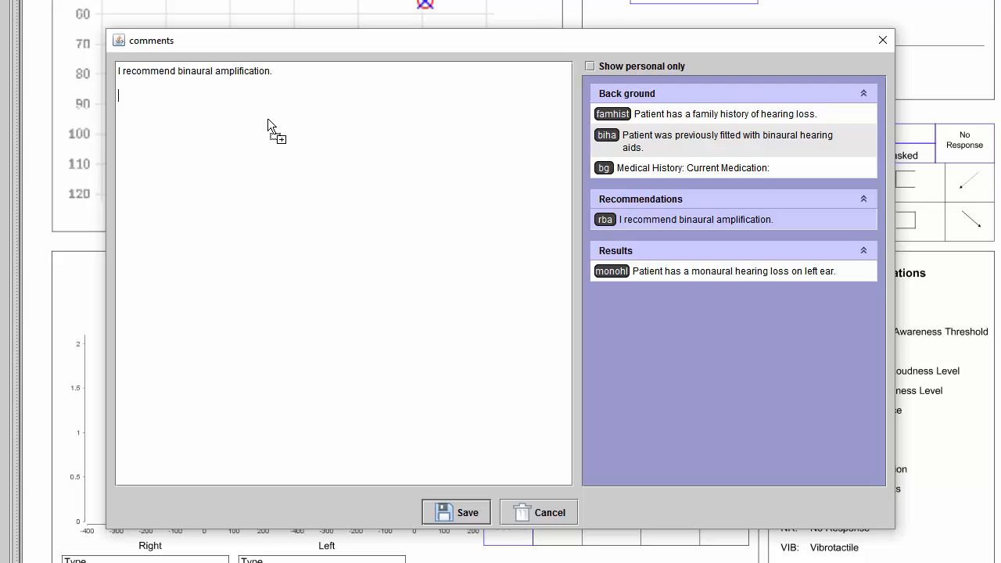
# Add the previous binaural hearing aids sentence to the comments using the auto text biha, and save the comments.
pyautogui.write('bijha')
pyautogui.press('BackSpace')
pyautogui.press('BackSpace')
pyautogui.press('BackSpace')
pyautogui.write('ha')
pyautogui.press('Return')
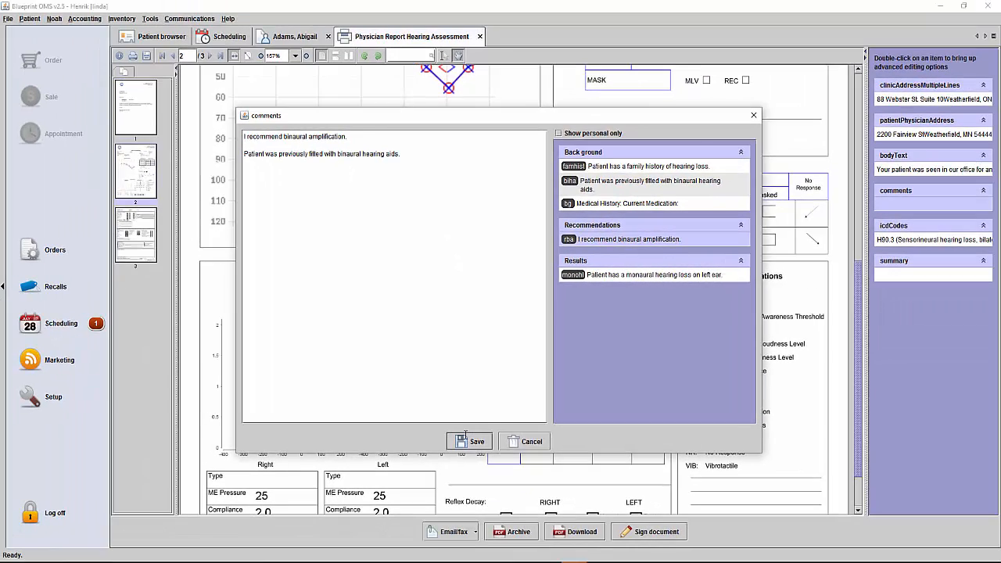
pyautogui.click(471, 441)
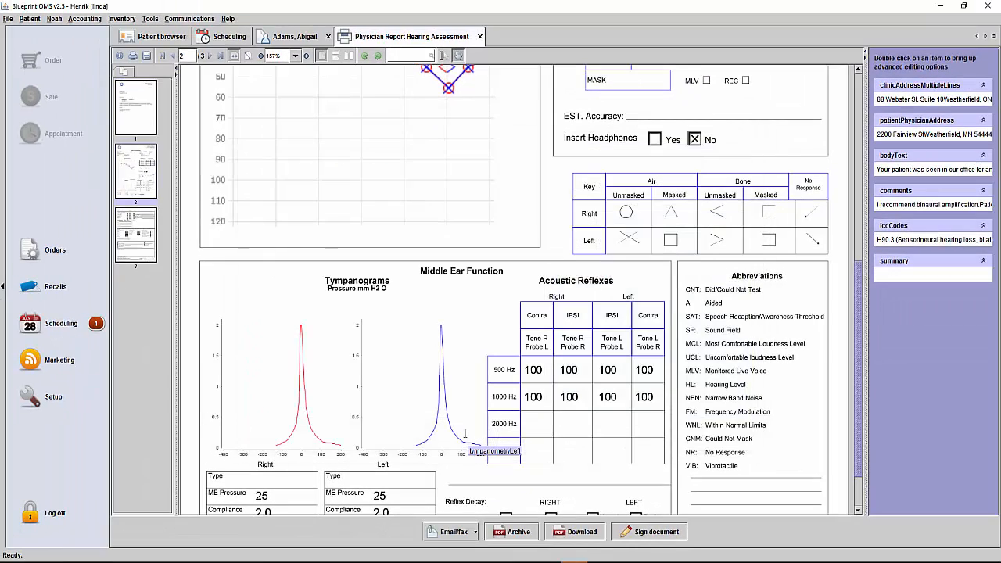
# Sign the Audiologist eSignature field of the report with a handwritten signature and check the signature on page 3.
pyautogui.click(144, 240)
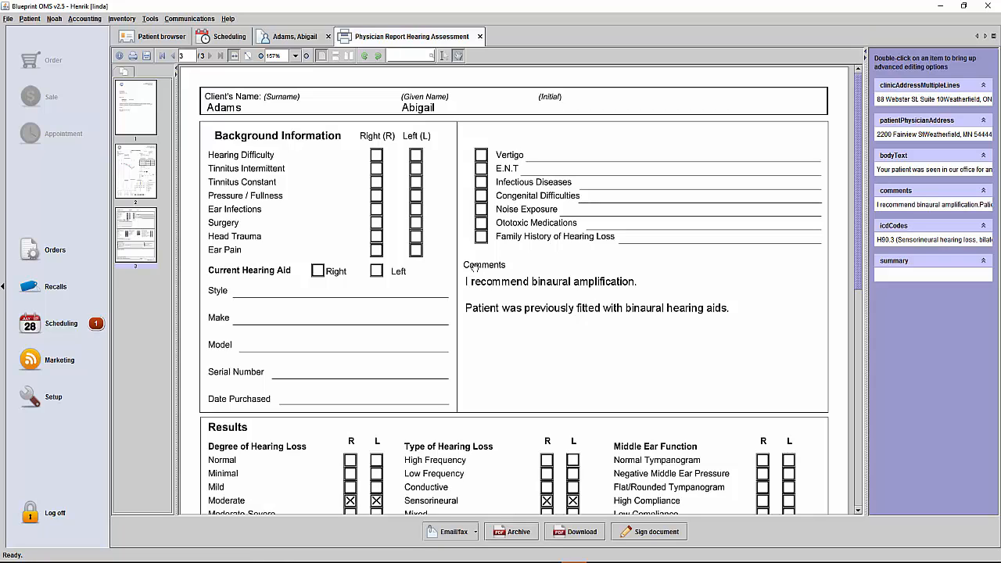
pyautogui.click(676, 535)
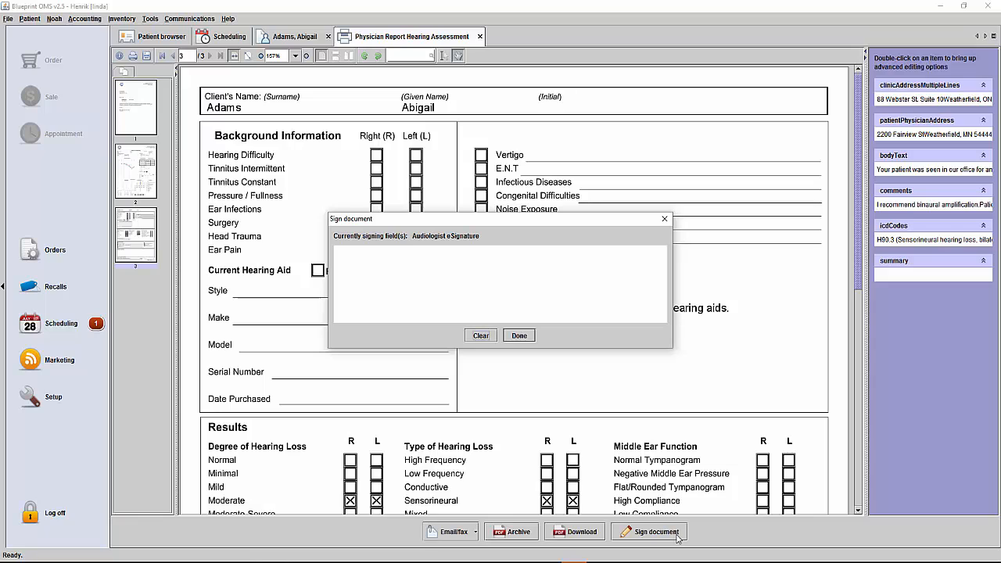
pyautogui.moveTo(369, 290)
pyautogui.mouseDown()
pyautogui.moveTo(512, 286)
pyautogui.moveTo(541, 266)
pyautogui.moveTo(552, 279)
pyautogui.moveTo(628, 283)
pyautogui.mouseUp()
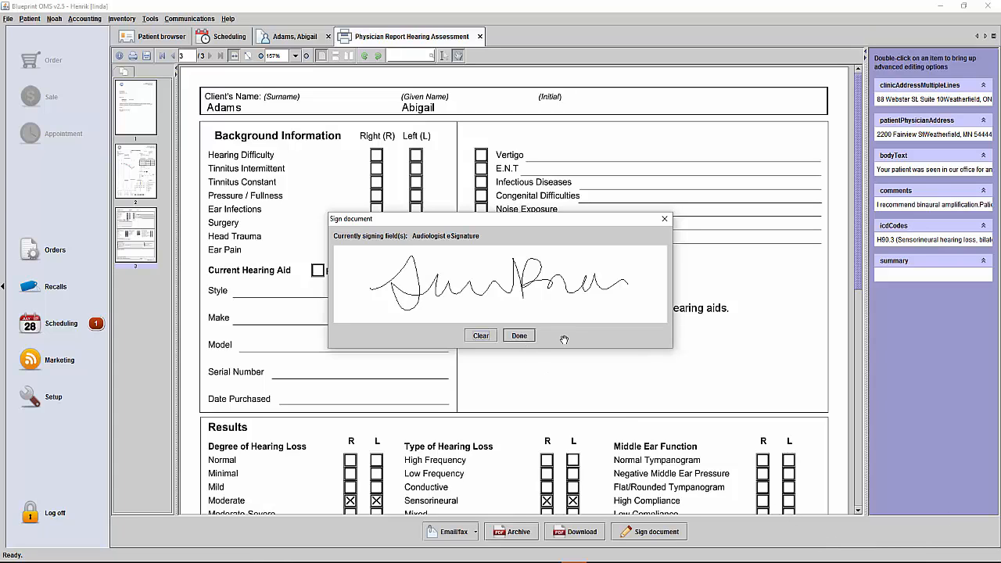
pyautogui.click(521, 336)
pyautogui.scroll(-5, 587, 329)
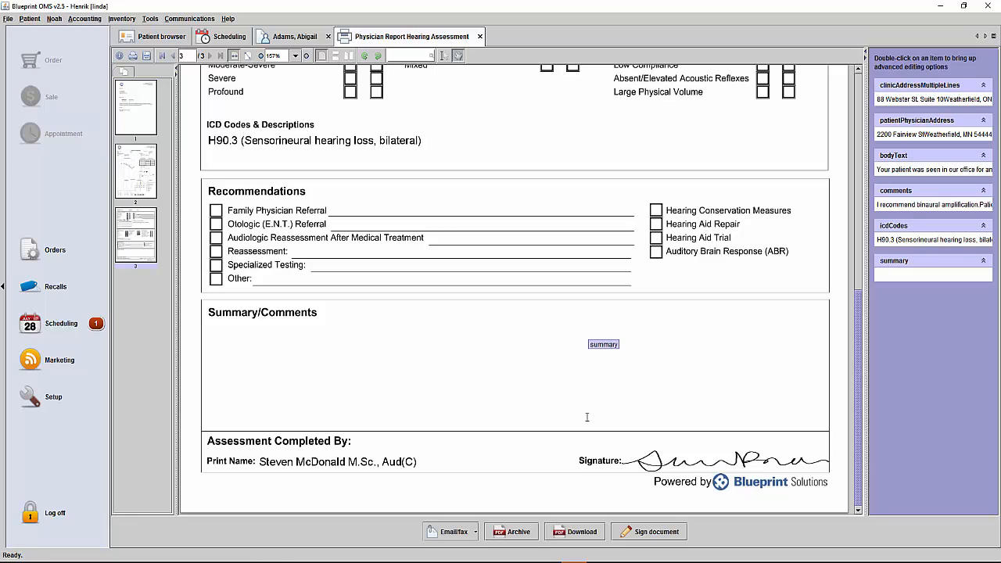
# Start faxing the hearing assessment report to the patient's physician and lock the form against future editing.
pyautogui.click(475, 533)
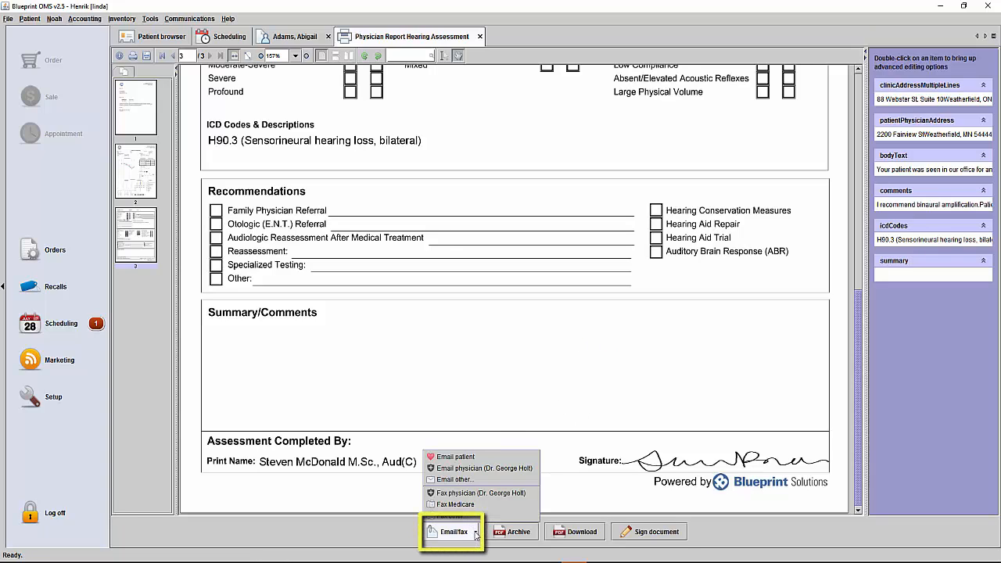
pyautogui.click(491, 494)
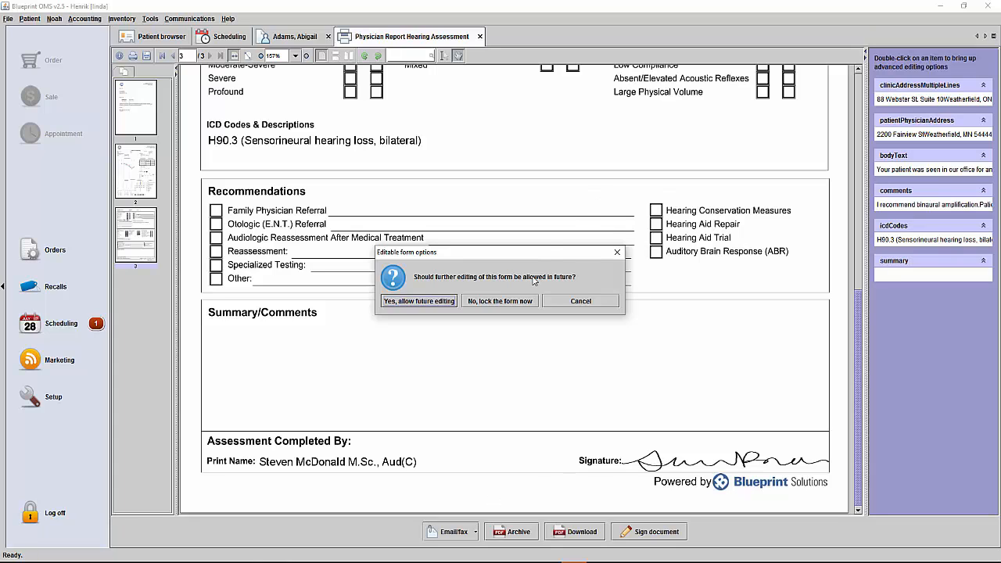
pyautogui.click(500, 301)
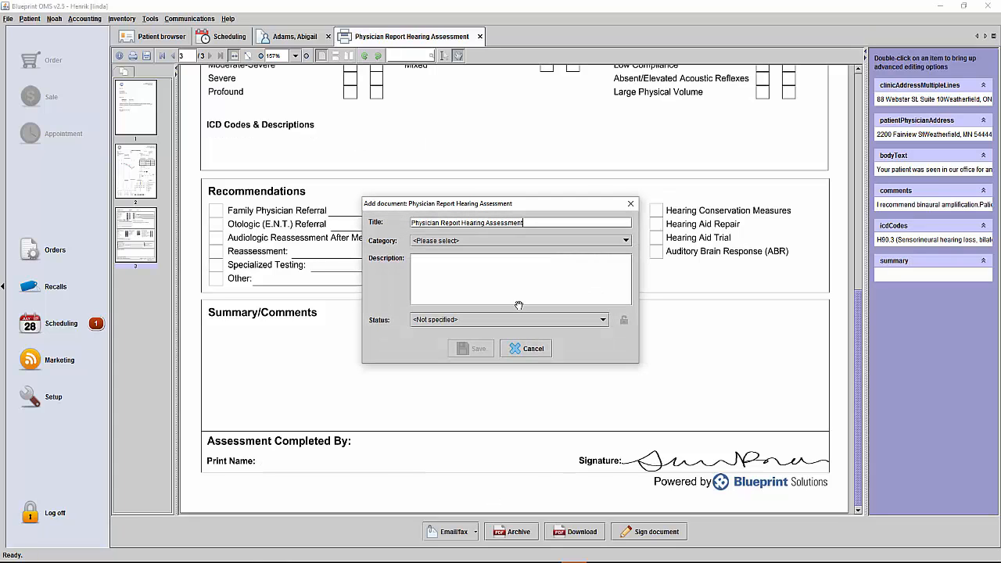
# Archive the report under the category Physician correspondence, keeping the title Physician Report Hearing Assessment.
pyautogui.click(481, 242)
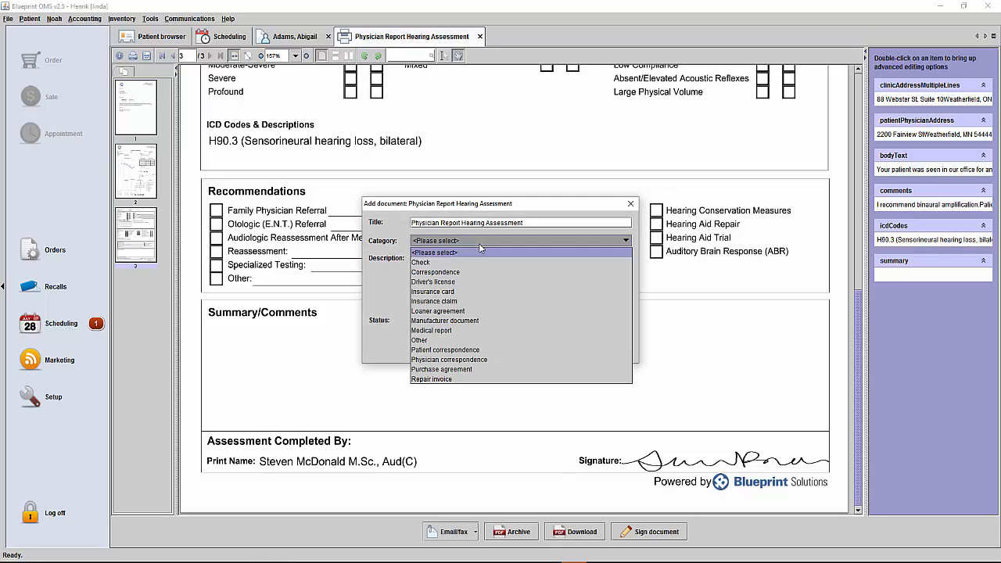
pyautogui.click(489, 359)
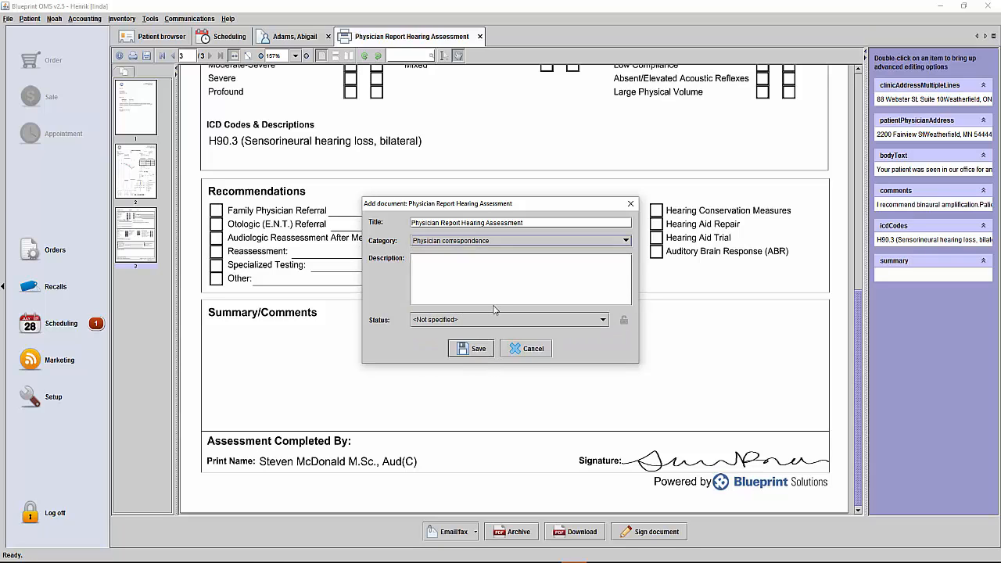
pyautogui.click(476, 348)
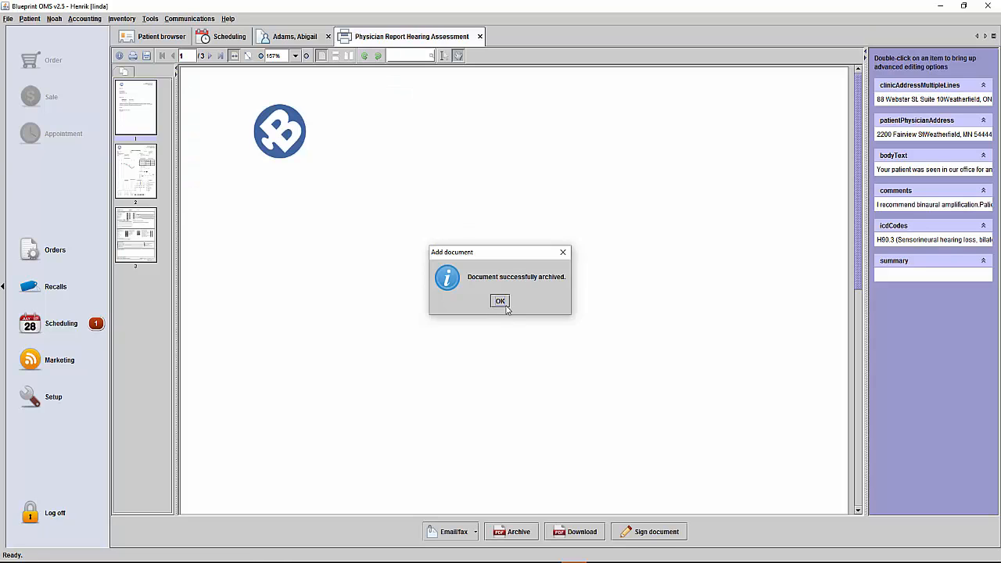
pyautogui.click(504, 304)
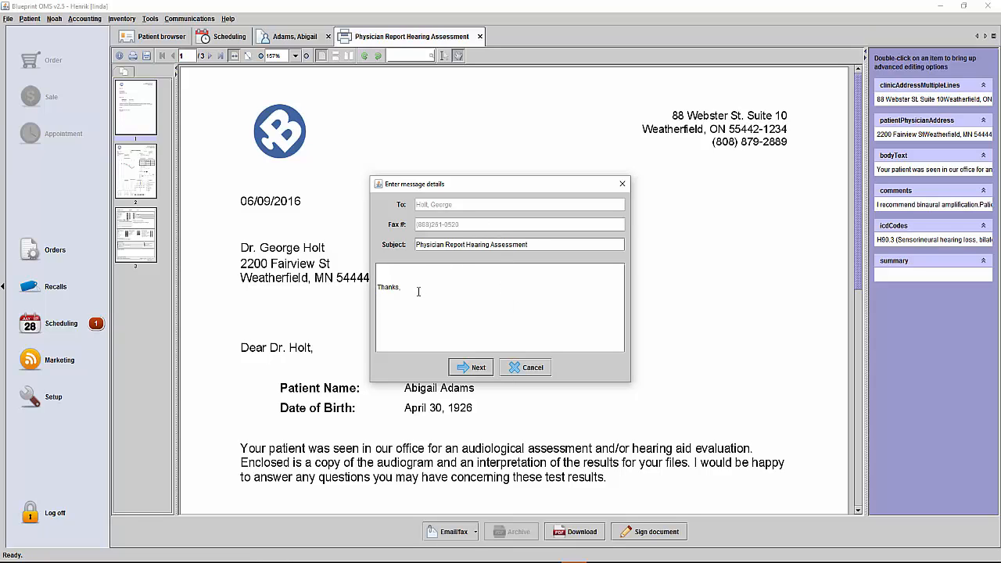
# Send the fax with the sender's first name added to the message and the Generic fax cover page as its template.
pyautogui.write('Larissa')
pyautogui.click(466, 367)
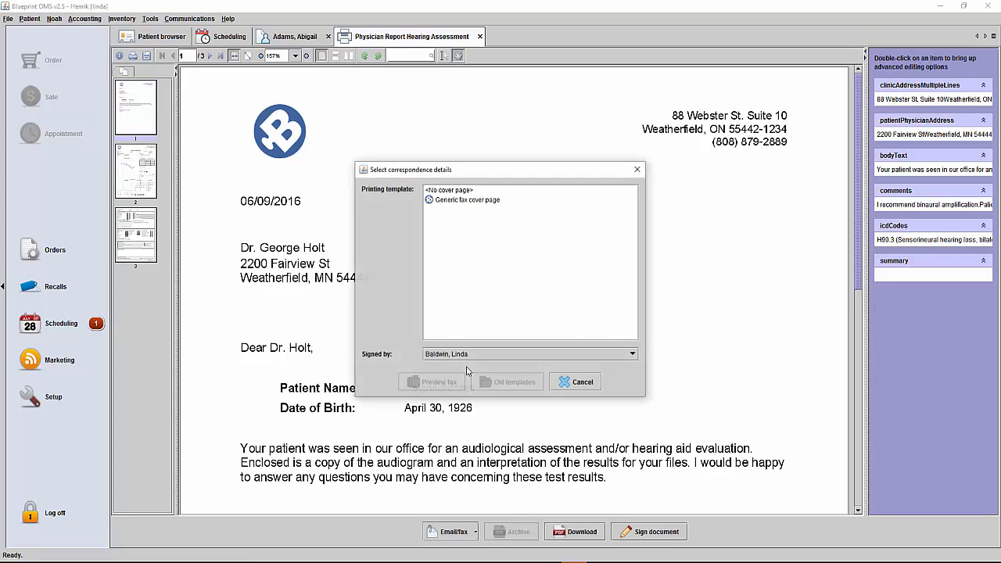
pyautogui.click(488, 202)
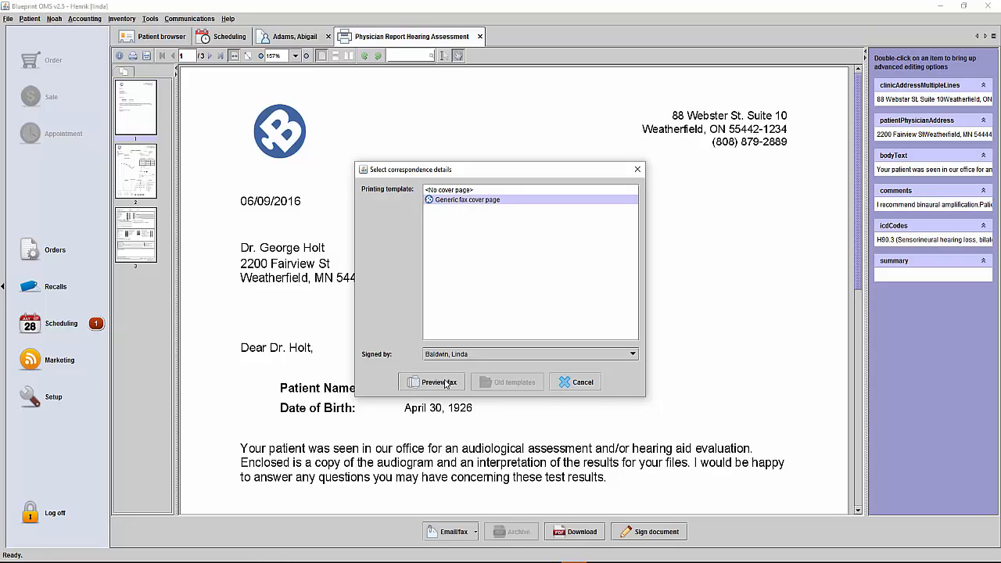
pyautogui.click(459, 385)
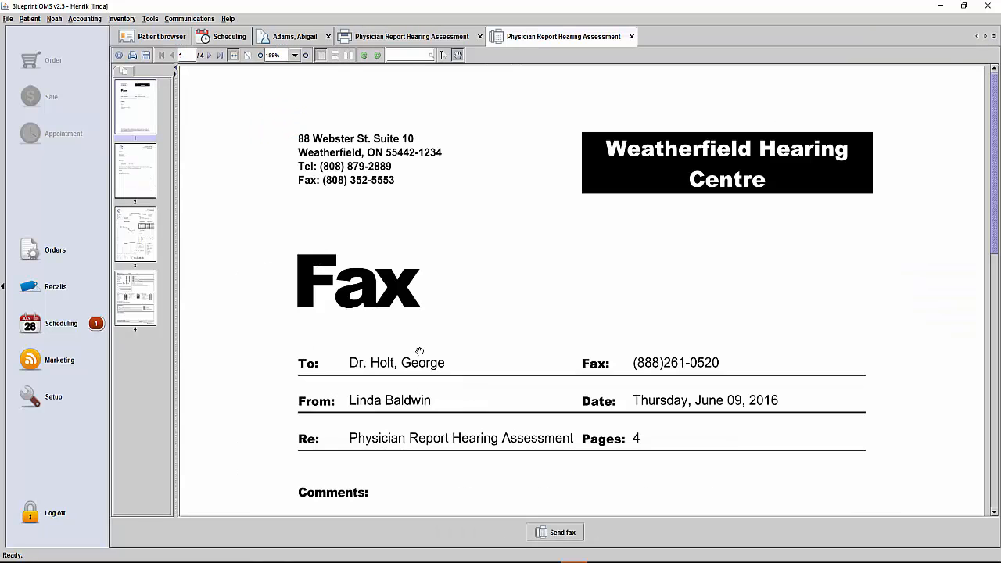
pyautogui.click(571, 538)
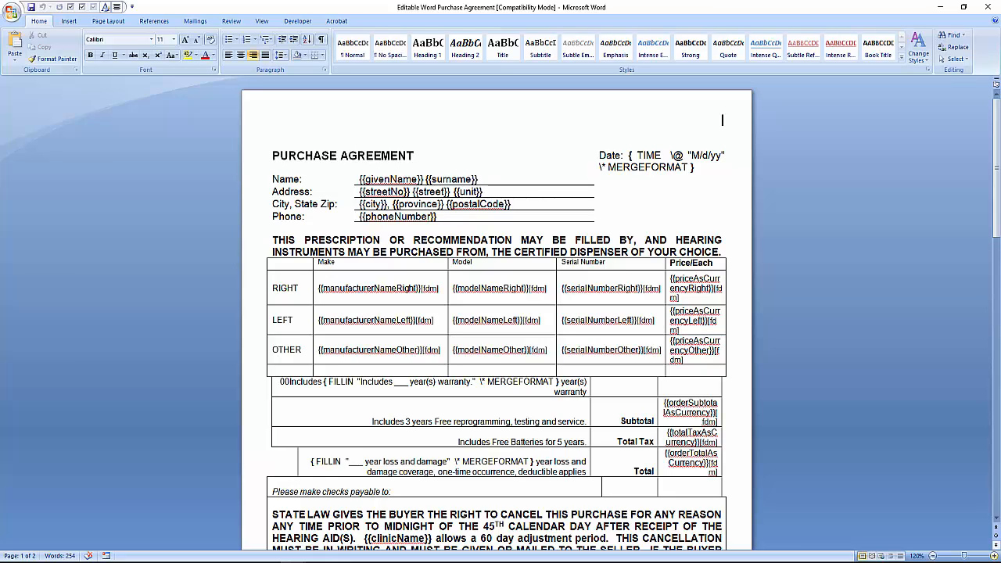
# Switch from Word to the Blueprint OMS template setup and add the Word file Editable Word Purchase Agreement from the Desktop folder.
pyautogui.click(940, 6)
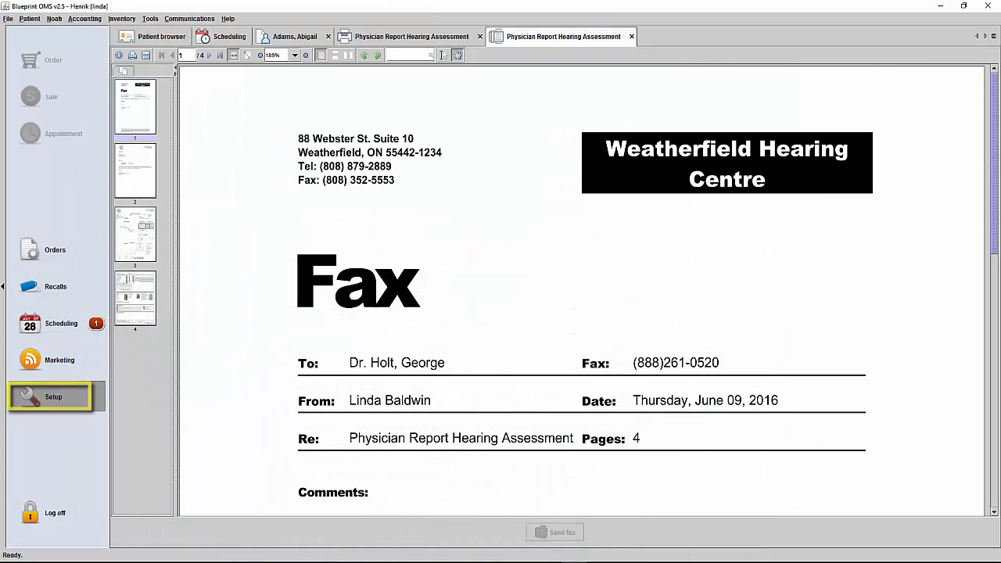
pyautogui.click(48, 396)
pyautogui.click(154, 165)
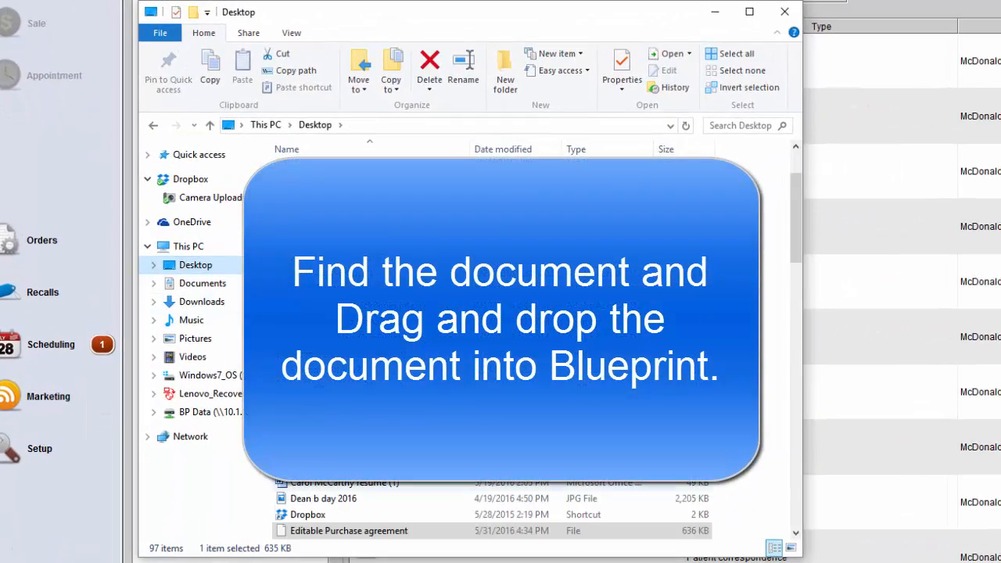
pyautogui.scroll(-1, 500, 500)
pyautogui.moveTo(362, 530); pyautogui.dragTo(996, 443)
pyautogui.moveTo(981, 399); pyautogui.dragTo(979, 400)
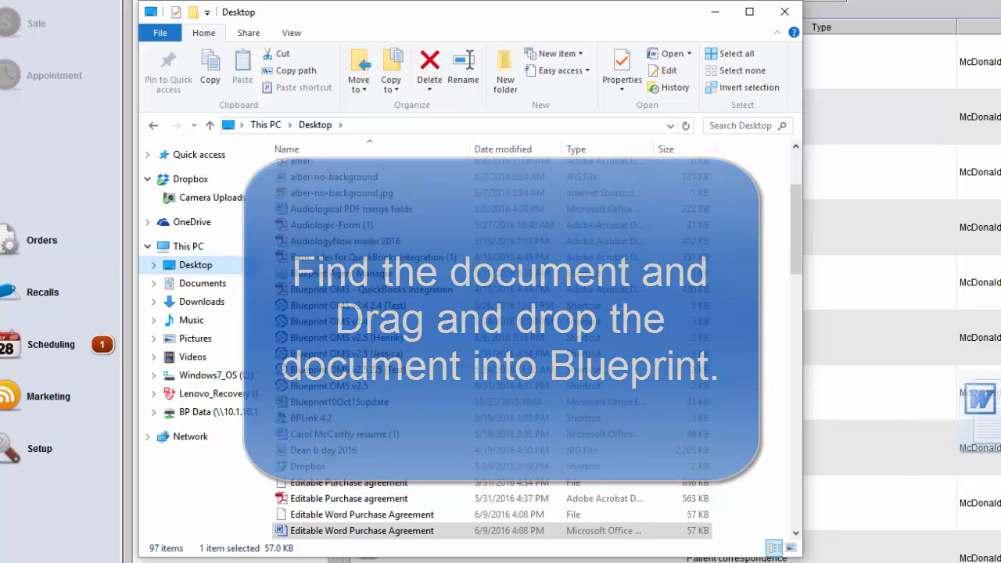
pyautogui.moveTo(979, 400); pyautogui.dragTo(978, 400)
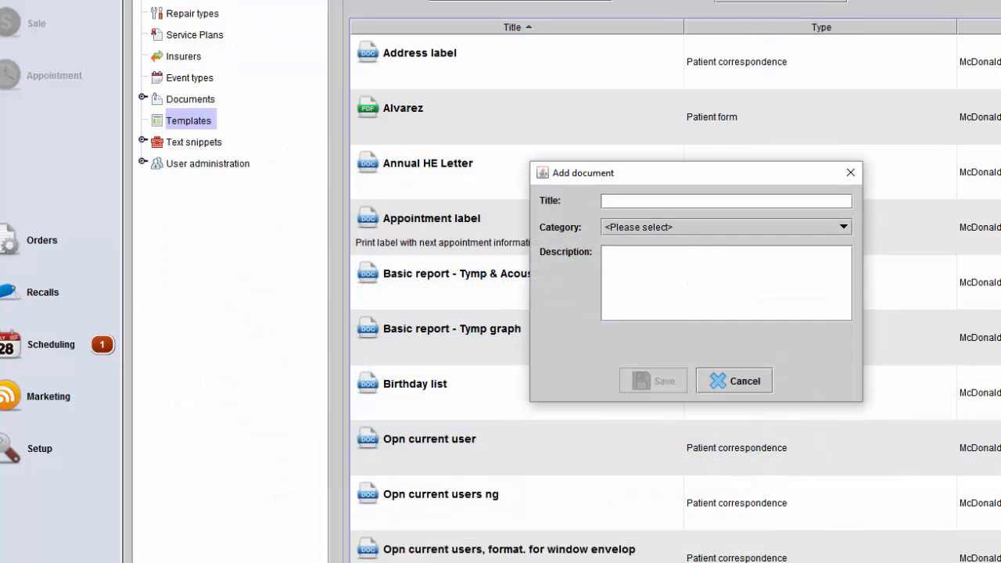
# Title the new template Purchase Agreement, assign it the category Order-related form, and save it.
pyautogui.write('Purchase AG')
pyautogui.press('BackSpace')
pyautogui.write('greeme t')
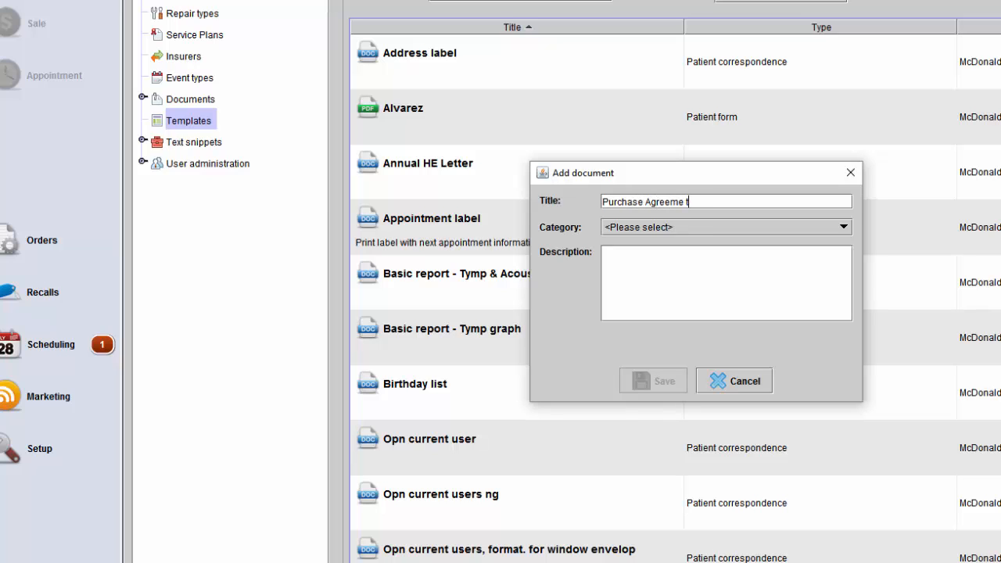
pyautogui.press('BackSpace')
pyautogui.write('nt')
pyautogui.click(726, 227)
pyautogui.click(672, 312)
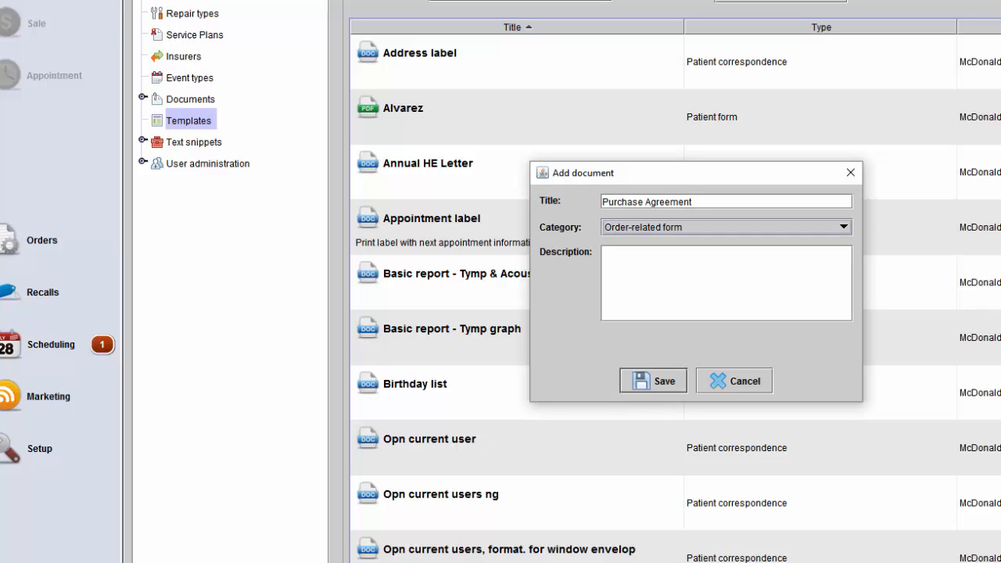
pyautogui.click(653, 381)
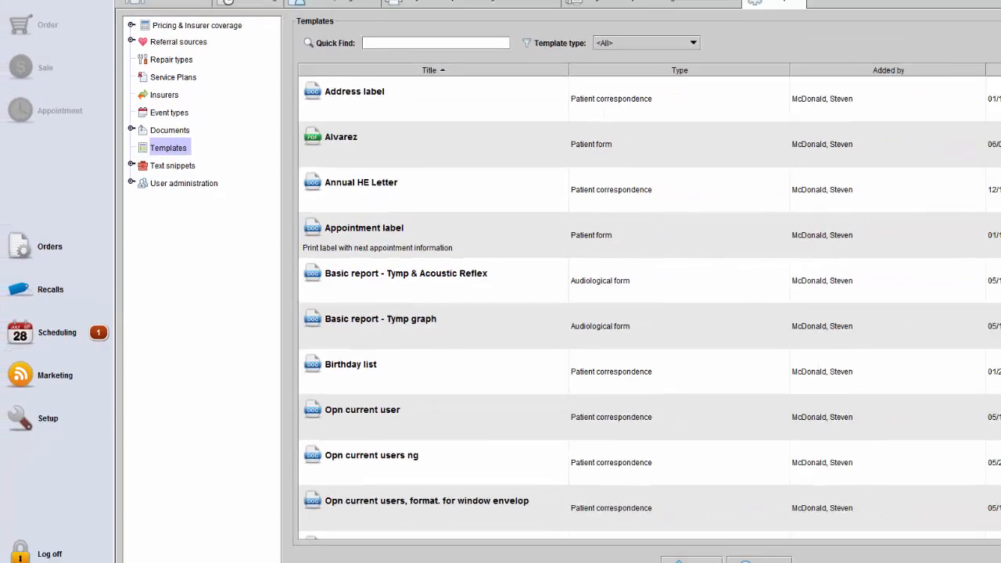